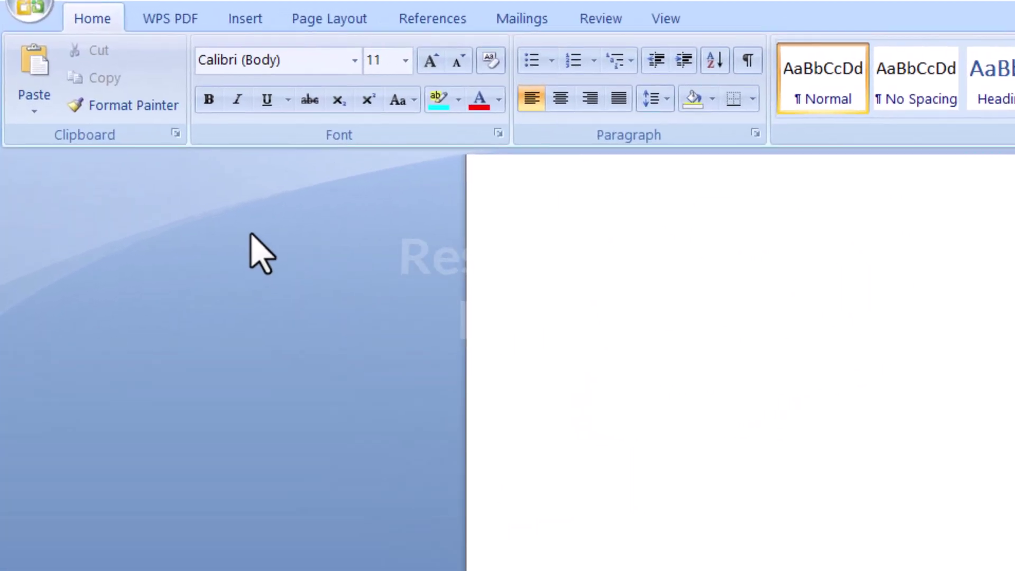
Open the SmartArt graphic chooser and browse its Process, Cycle, Hierarchy, Relationship and Pyramid categories
left_click(250, 21)
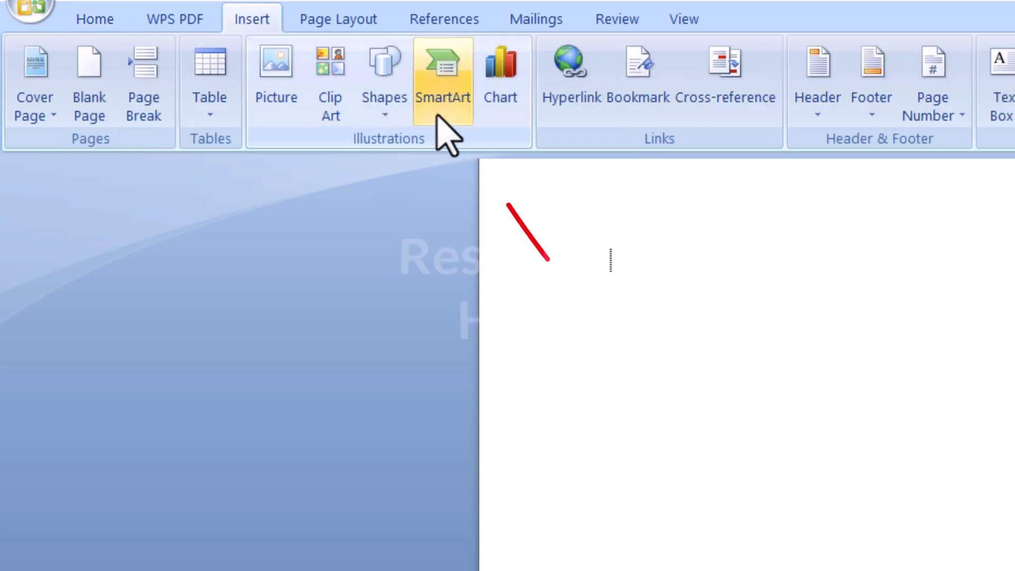
left_click(448, 96)
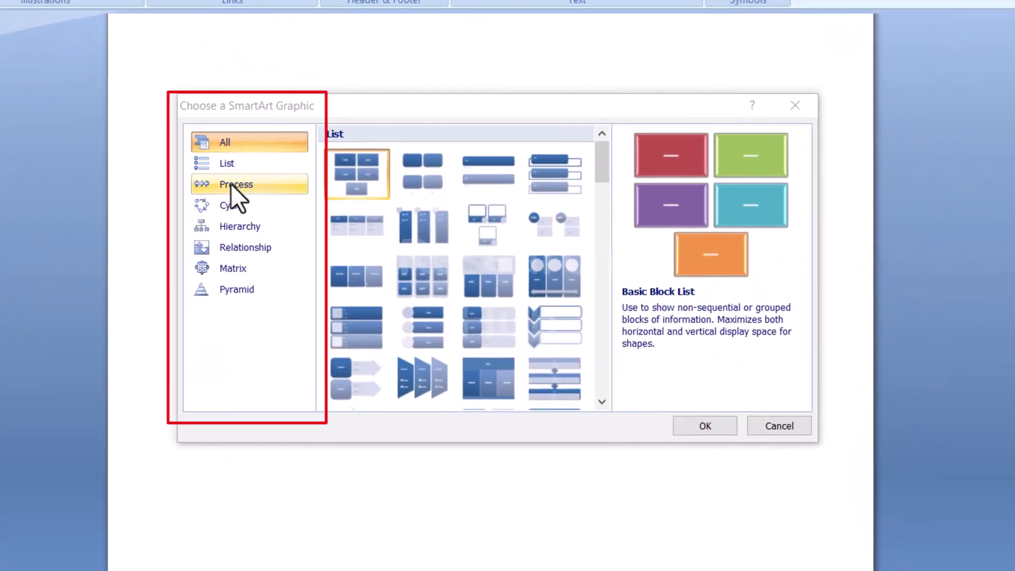
left_click(234, 186)
left_click(238, 204)
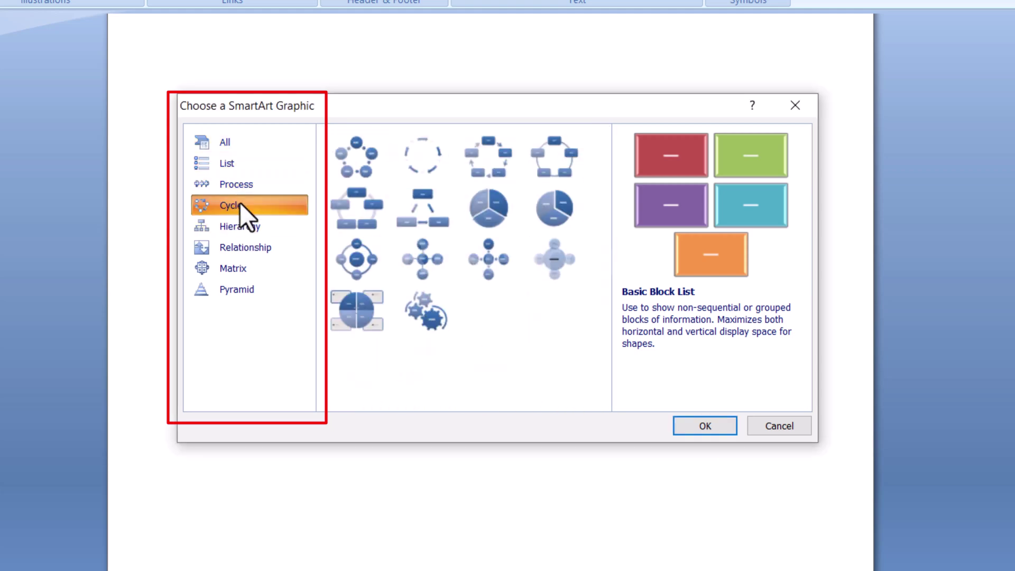
left_click(245, 227)
left_click(251, 248)
left_click(248, 287)
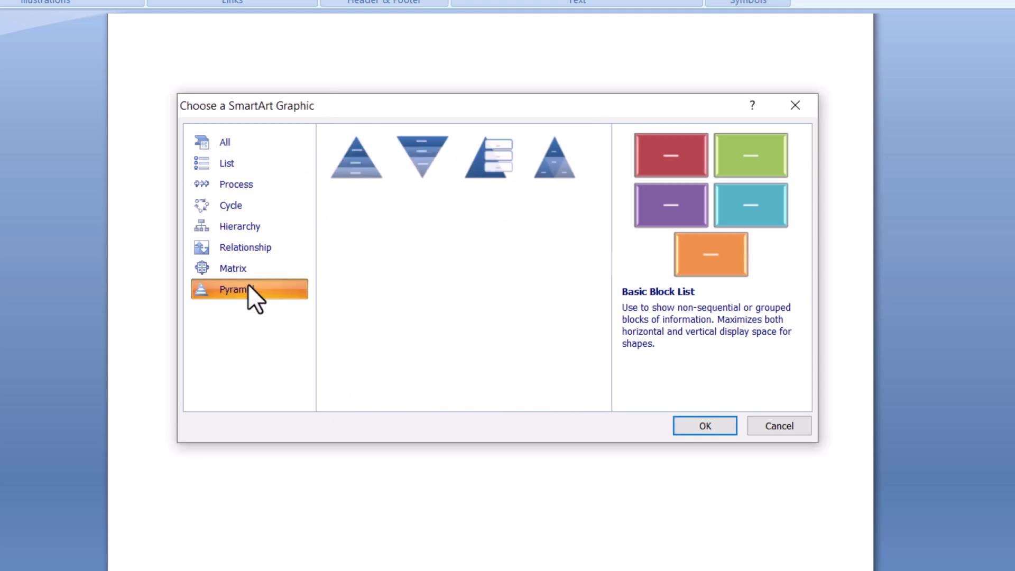
Select the Staggered Process layout in the Process category
left_click(242, 184)
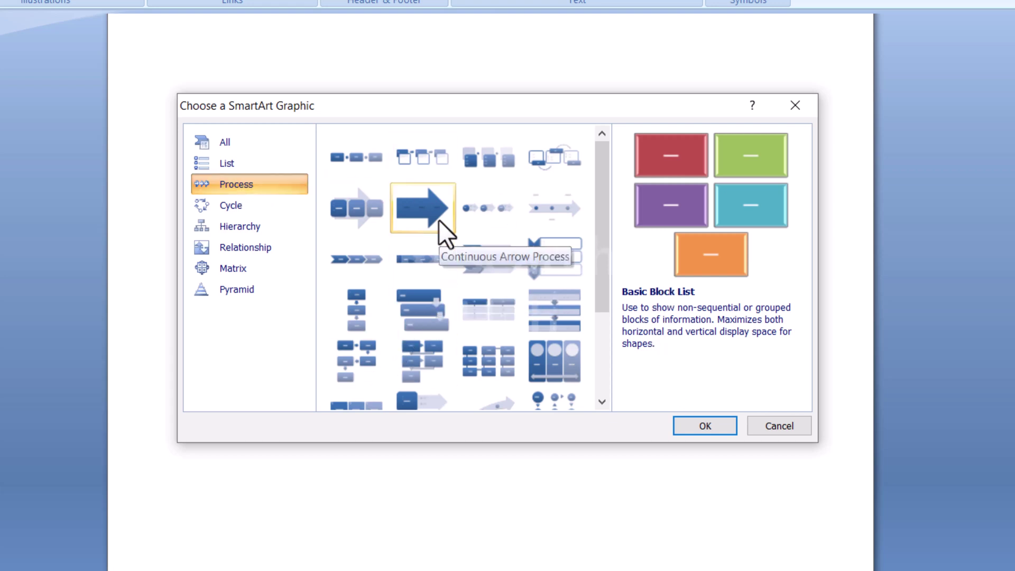
scroll(557, 199, "down", 3)
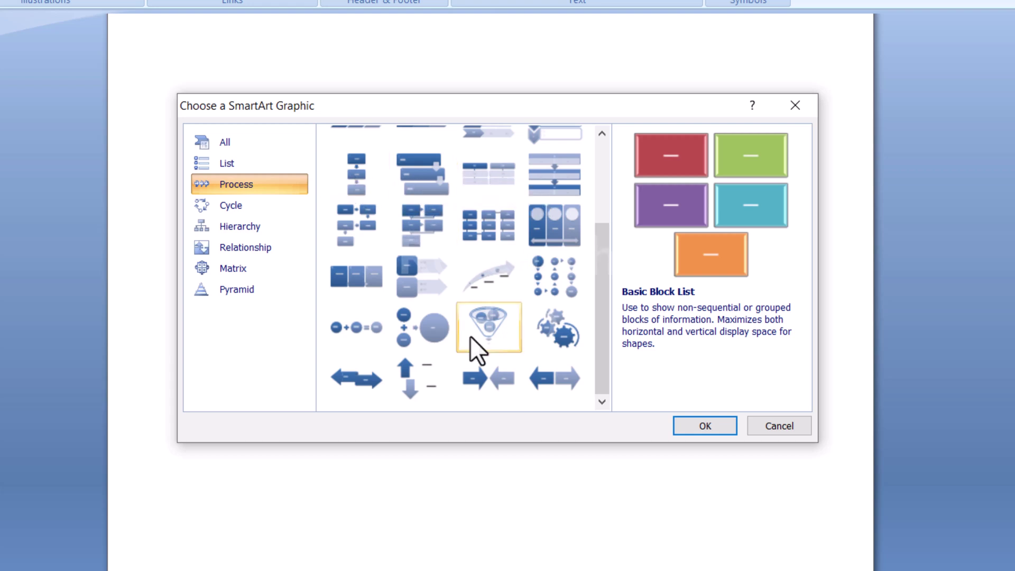
scroll(471, 335, "up", 3)
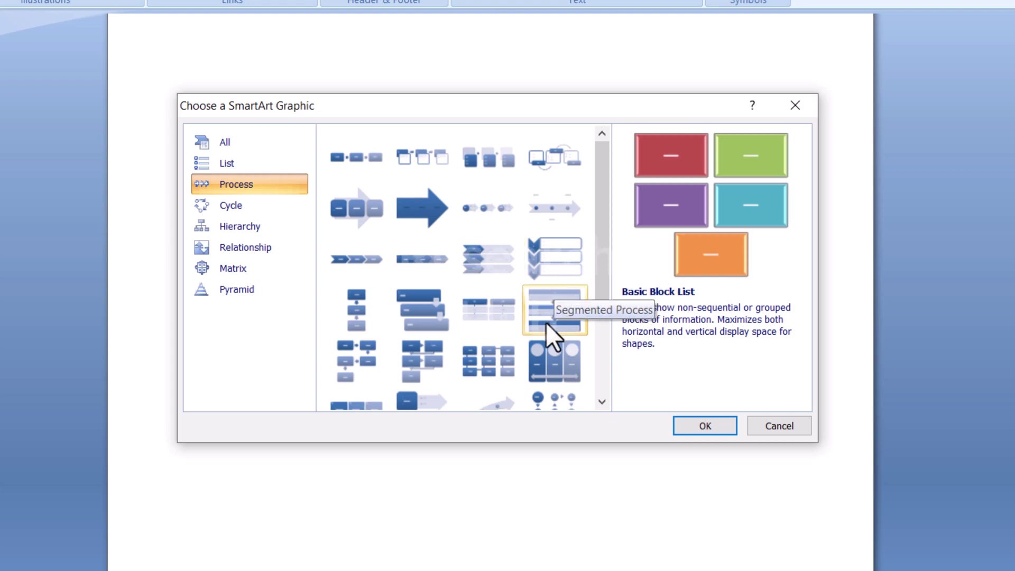
left_click(442, 316)
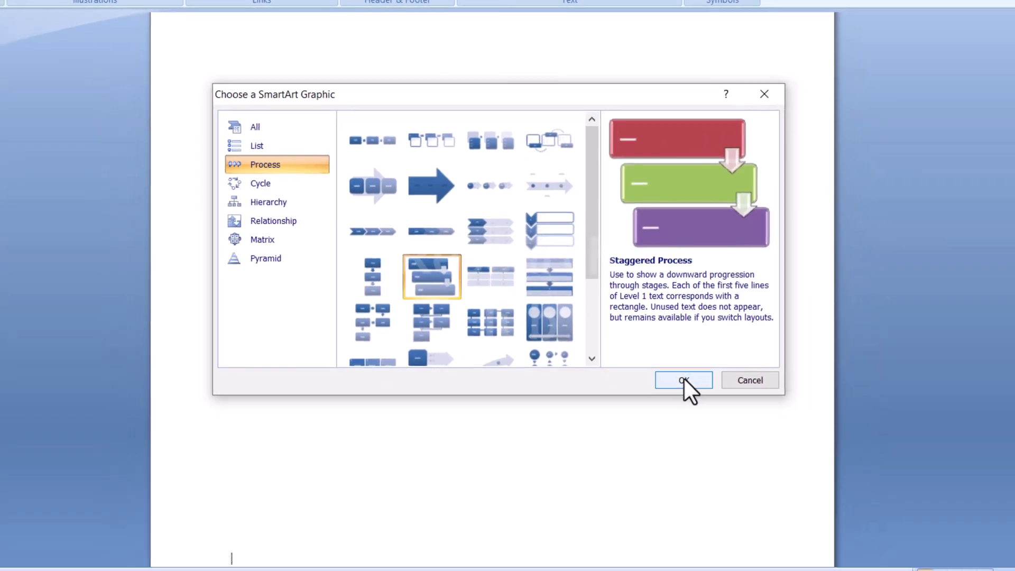
Insert the Staggered Process graphic and delete its third and second bullets, leaving one empty box
left_click(684, 381)
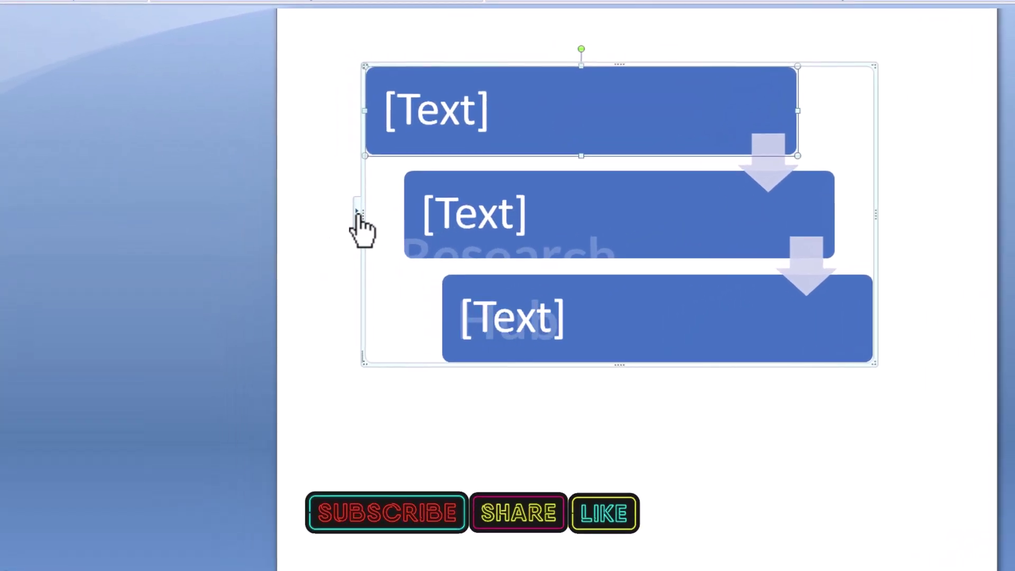
left_click(358, 214)
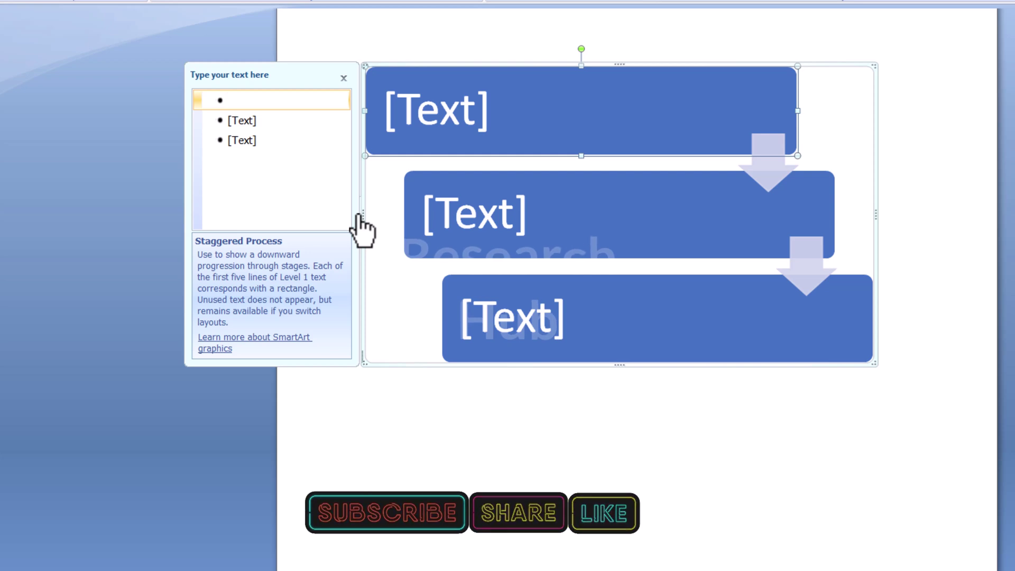
left_click(280, 140)
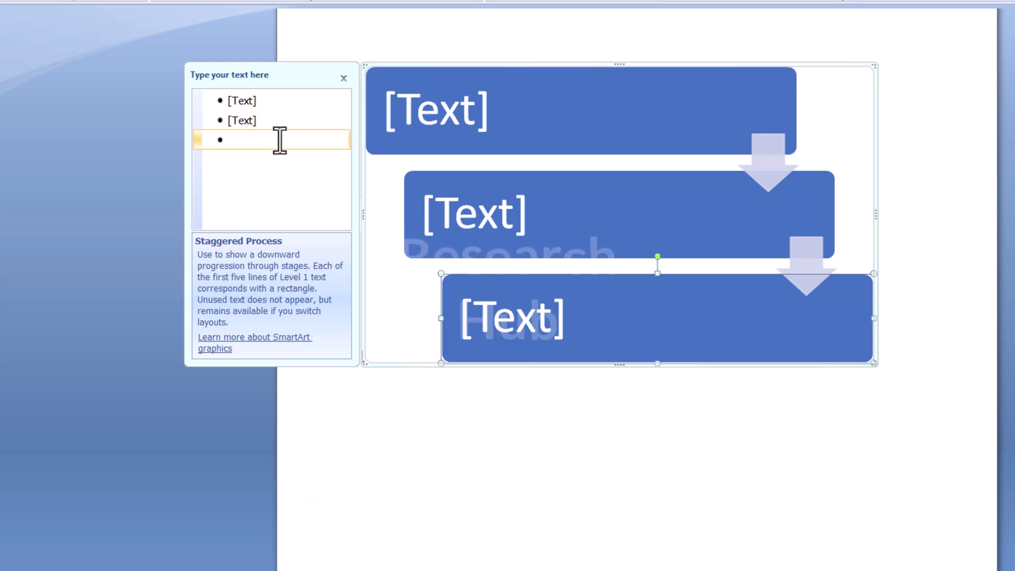
key("BackSpace")
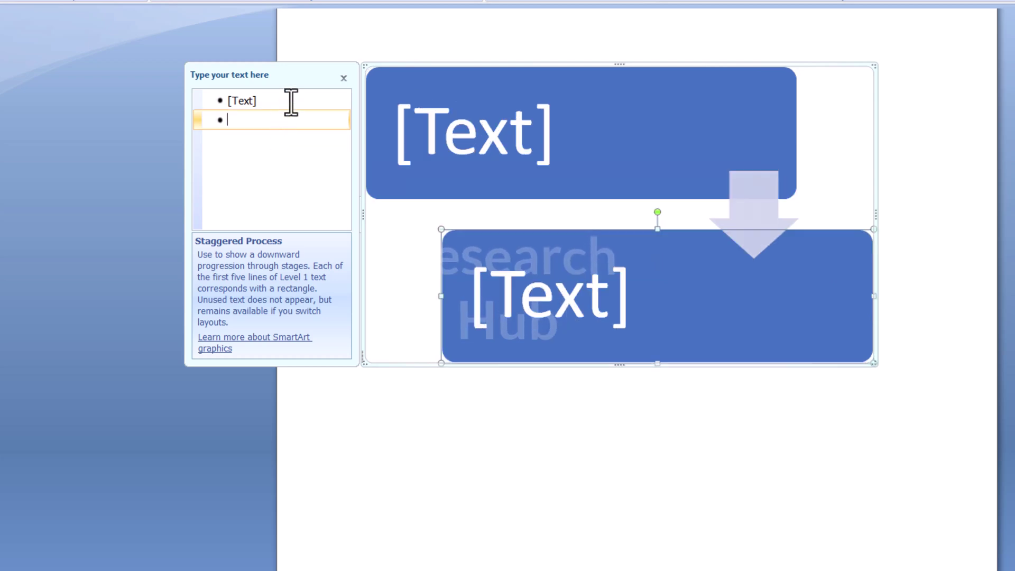
left_click(291, 100)
left_click(272, 126)
key("BackSpace")
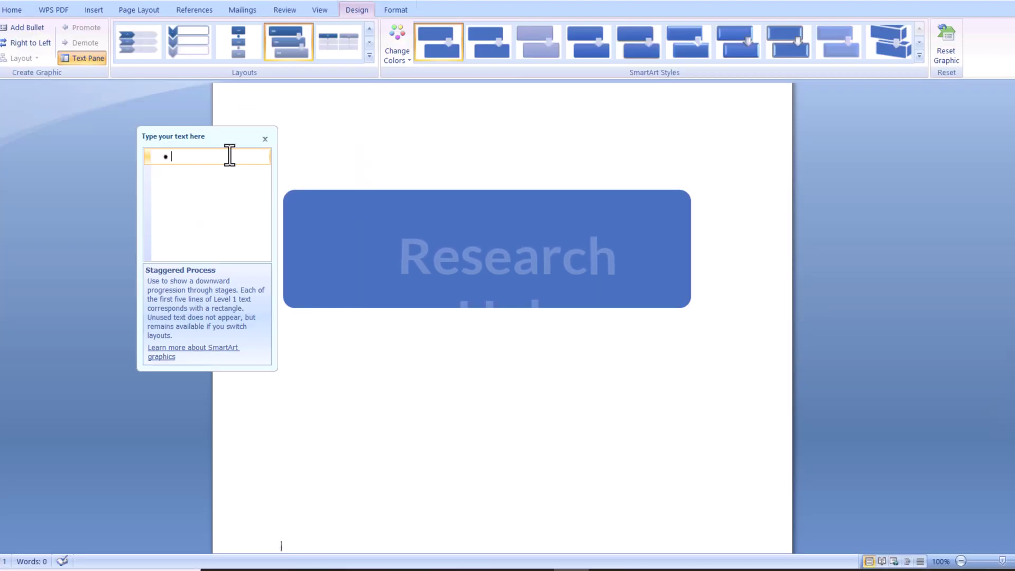
Type 'Identify Problem' and 'define objective of solution' as the first two bullets
type("Identify")
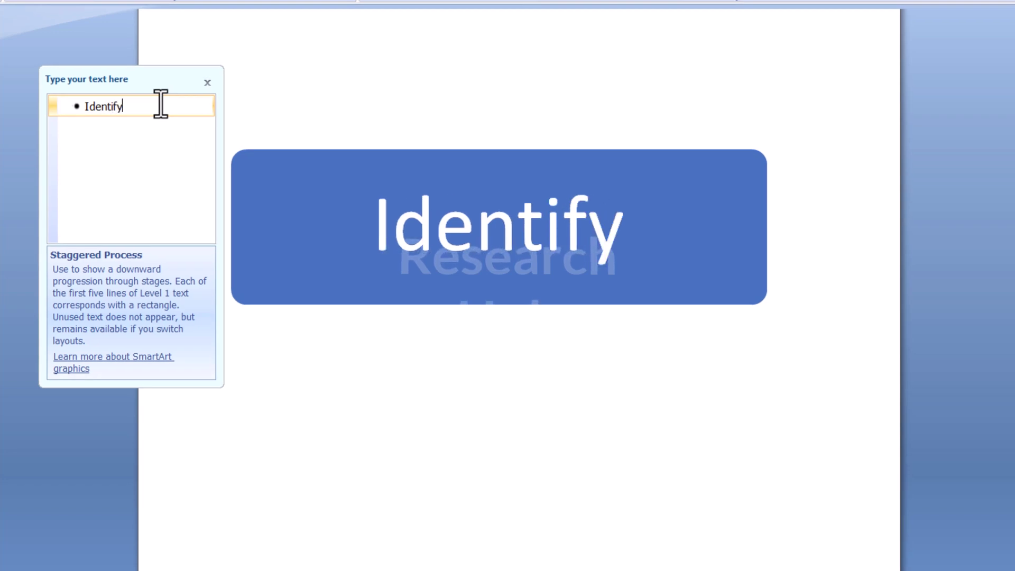
type(" Probl")
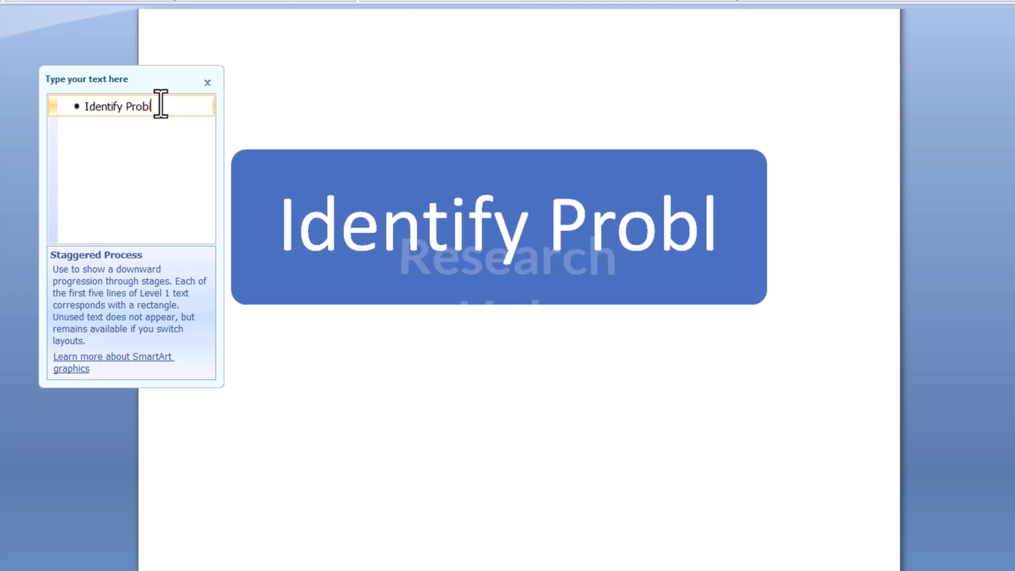
type("em")
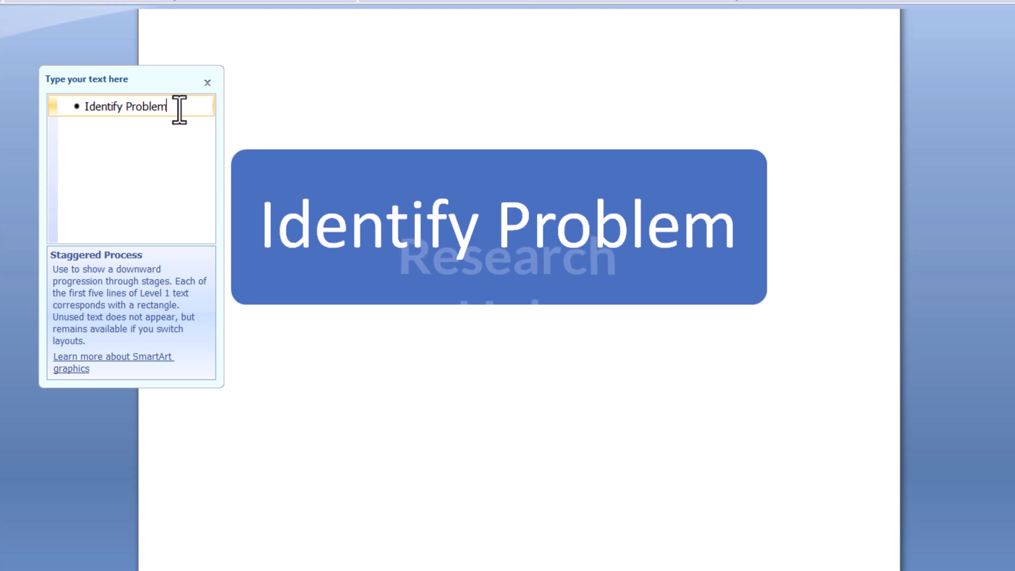
key("Return")
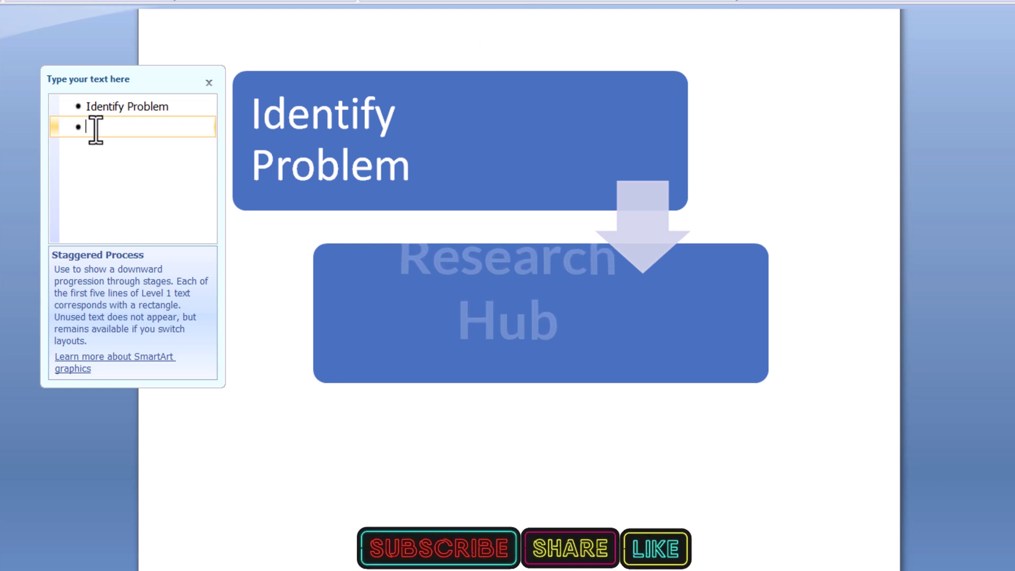
type("define objective of solution")
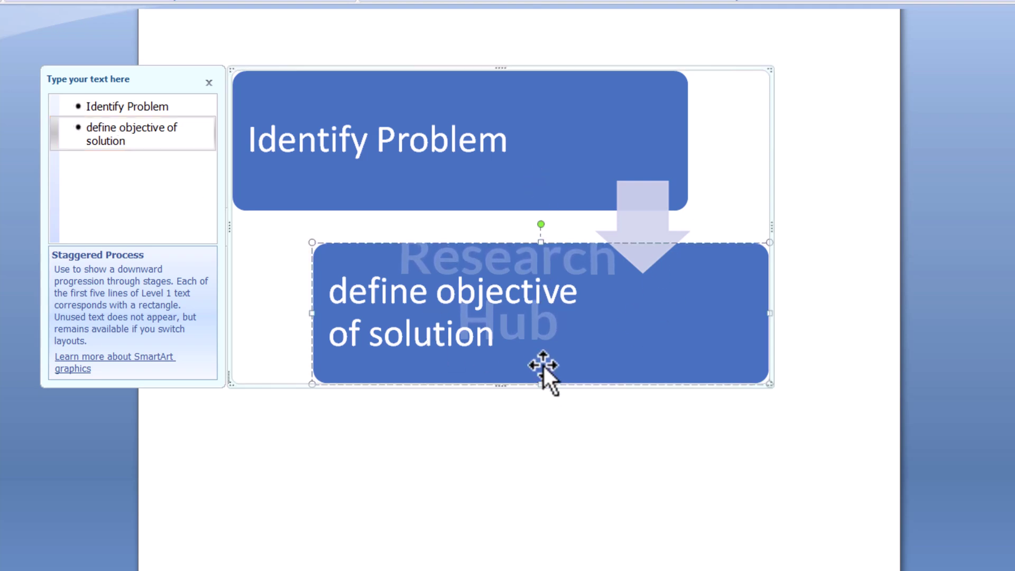
Add 'design and development' and 'exhibition' as new bullets after the second step
left_click(143, 142)
key("Return")
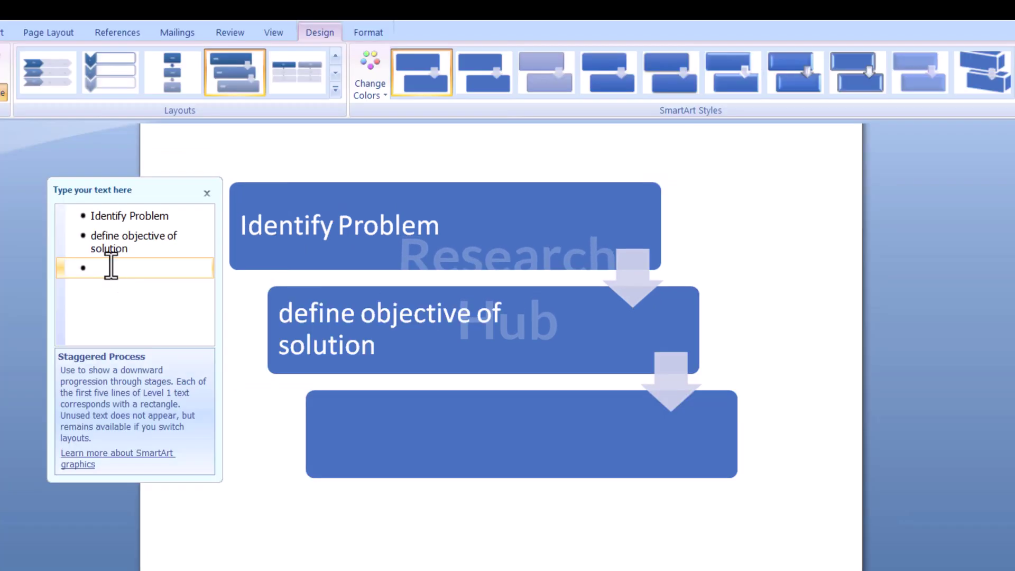
type("design and d")
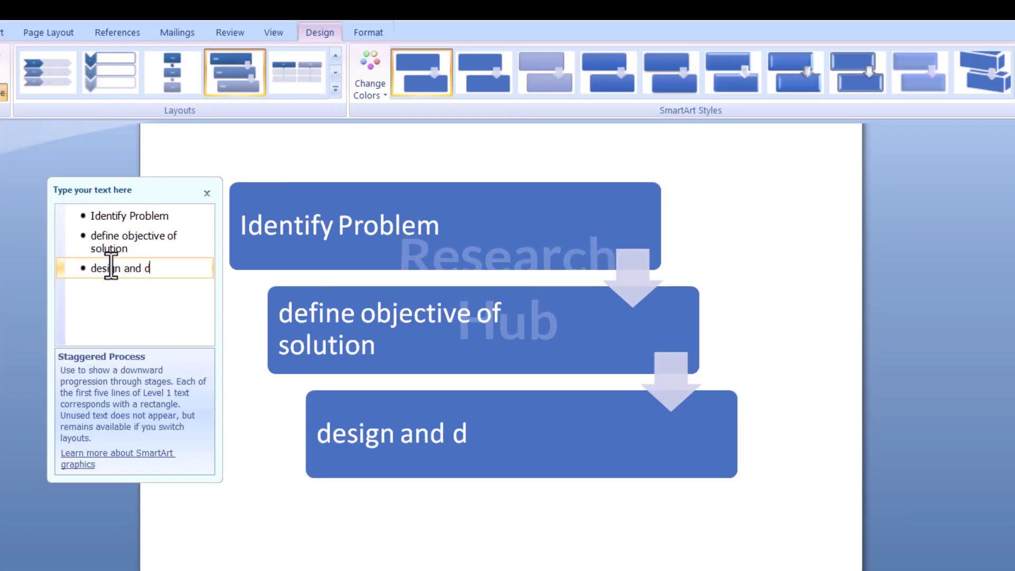
type("evelopment")
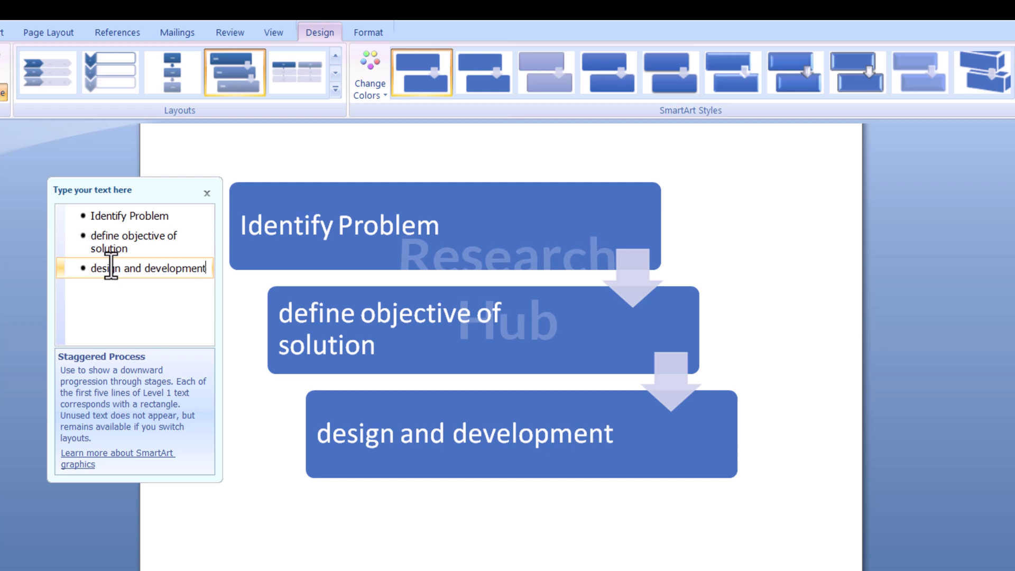
key("Return")
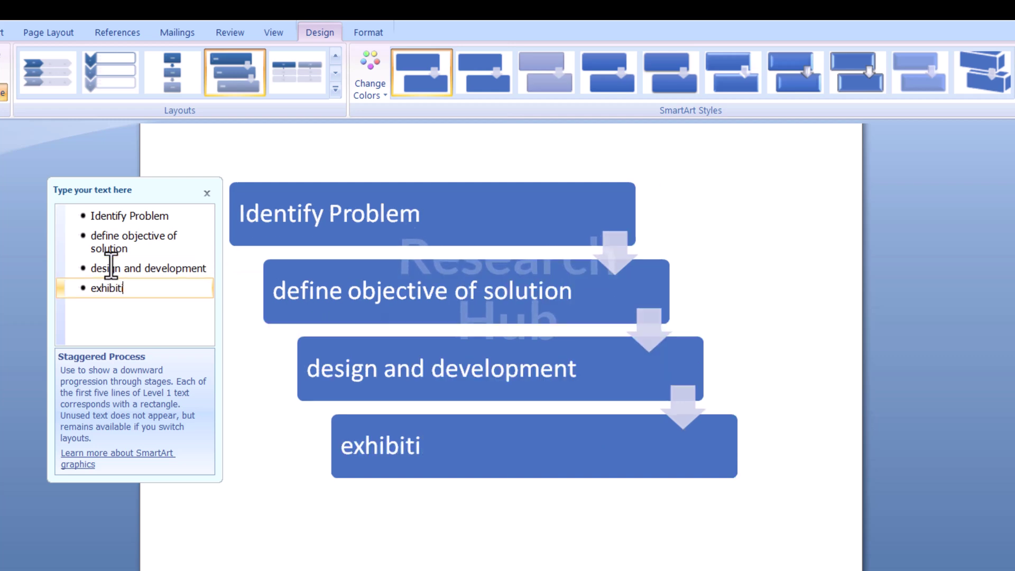
type("exhibition")
Capitalise the first letters of Exhibition, Design and Define
left_click(97, 288)
key("BackSpace")
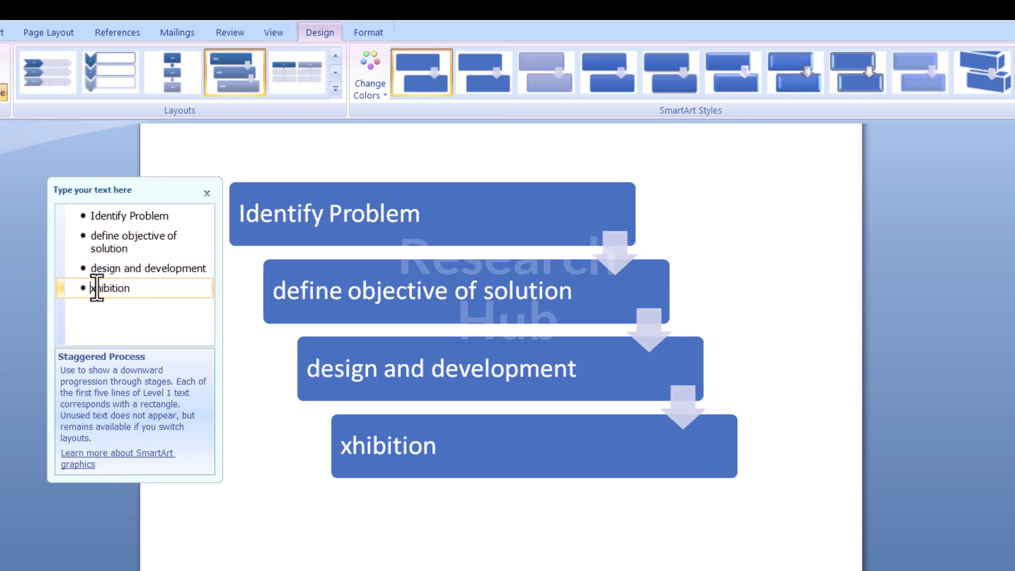
type("E")
left_click(96, 268)
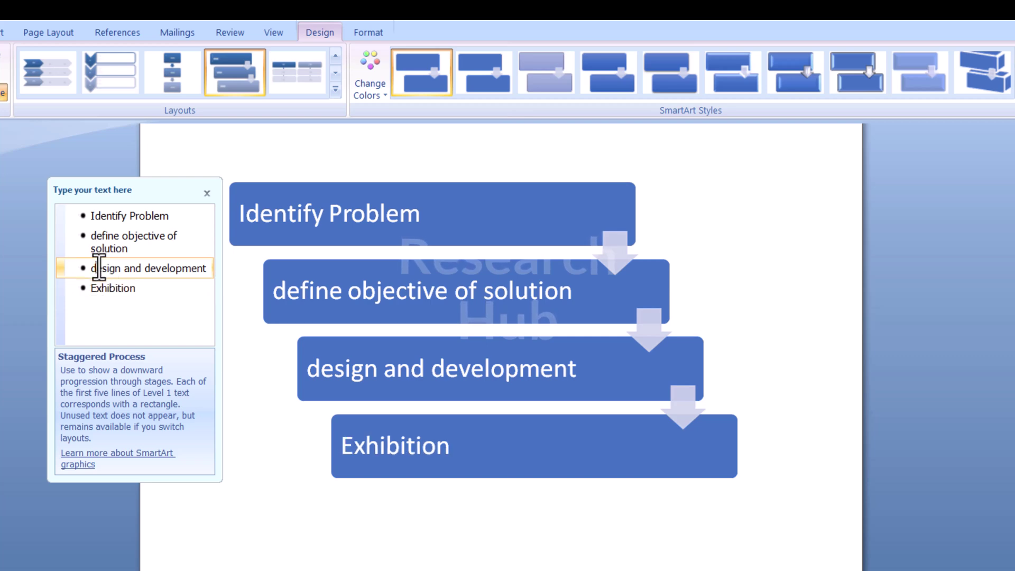
key("BackSpace")
type("D")
left_click(96, 236)
key("BackSpace")
type("D")
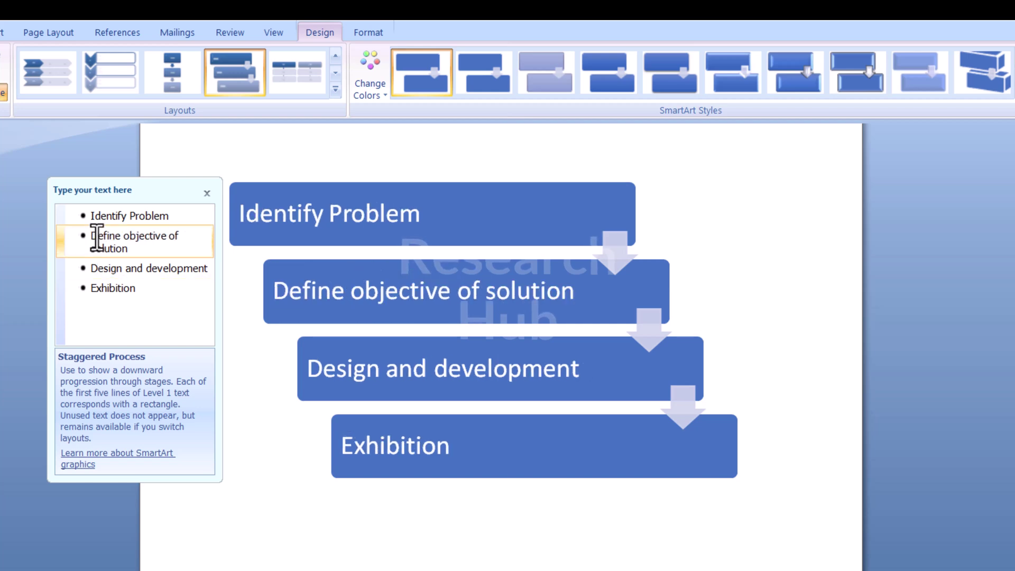
Add a fifth bullet reading 'Evaluation' below Exhibition
left_click(153, 288)
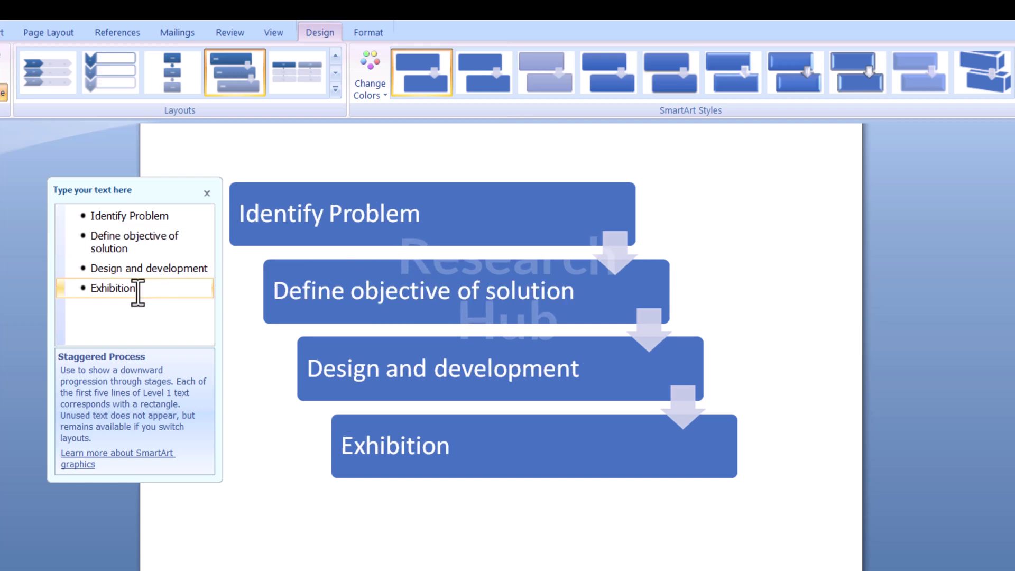
key("Return")
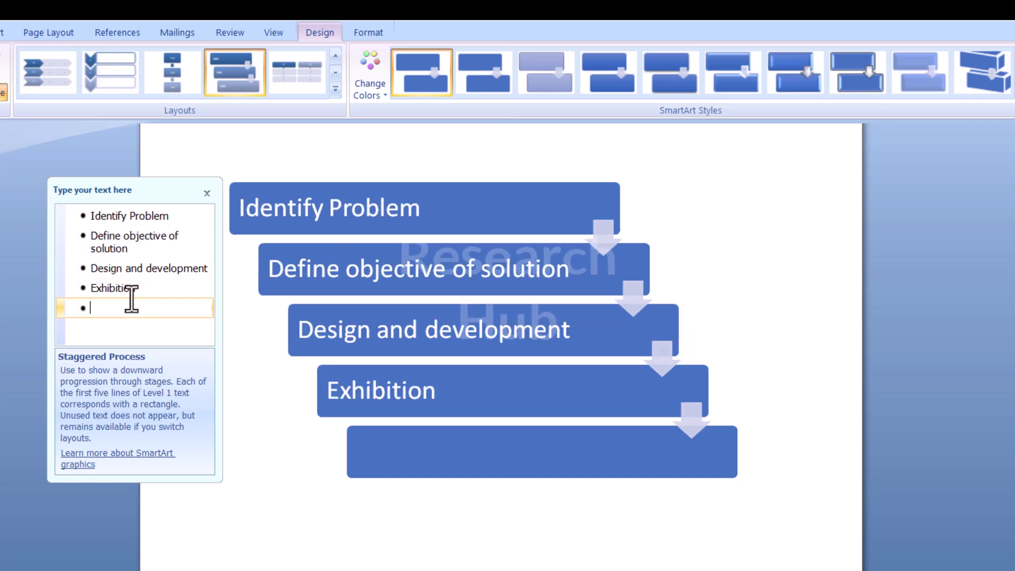
type("Evaluation")
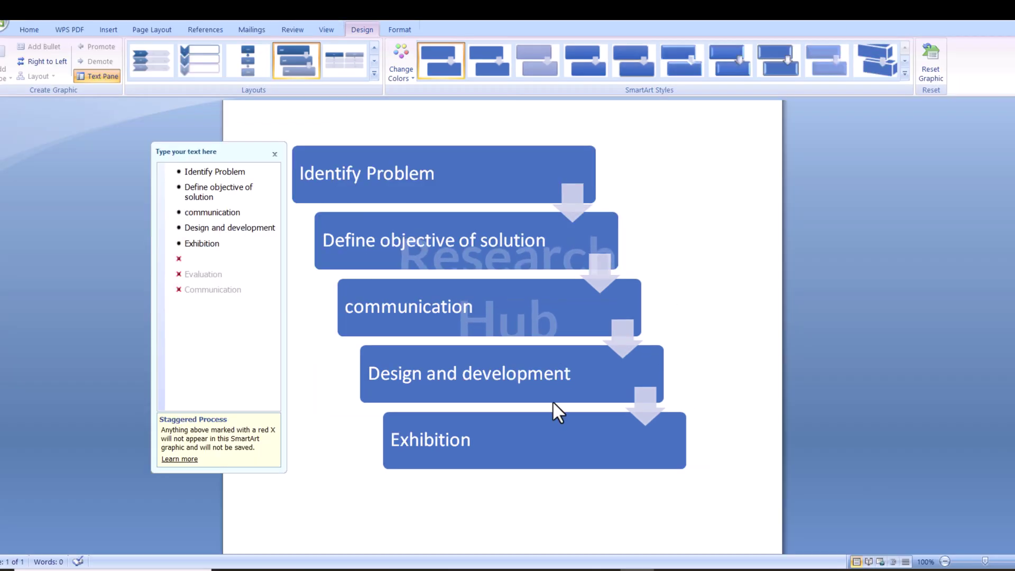
Select the Exhibition box and preview a couple of alternative shapes for it
left_click(552, 434)
left_click(508, 177)
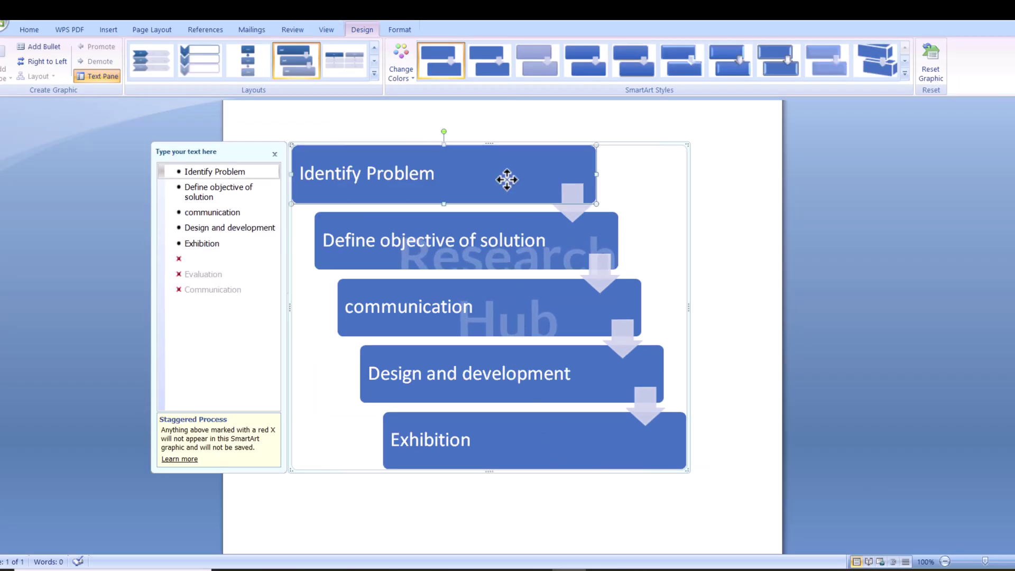
left_click(508, 424)
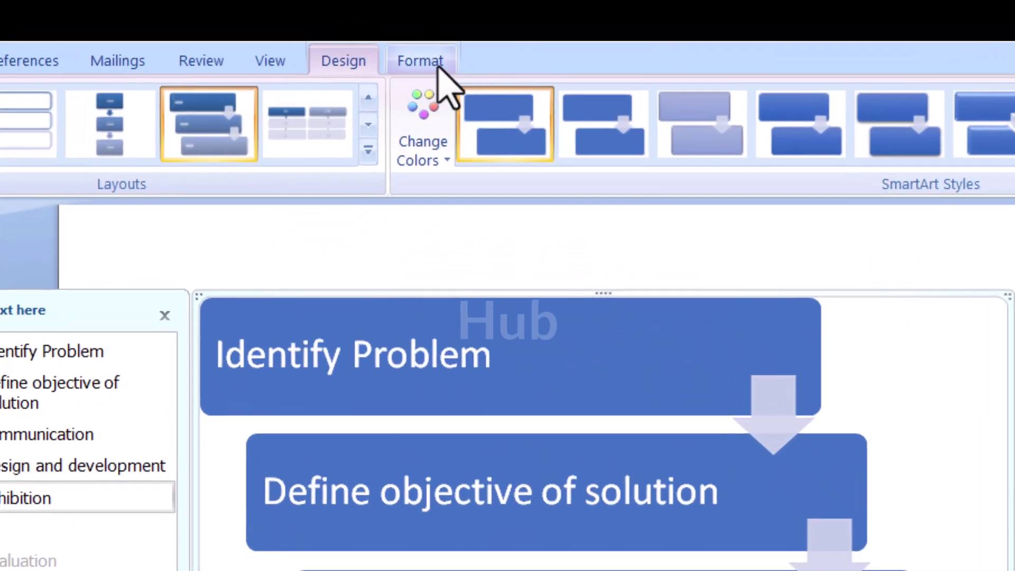
left_click(406, 32)
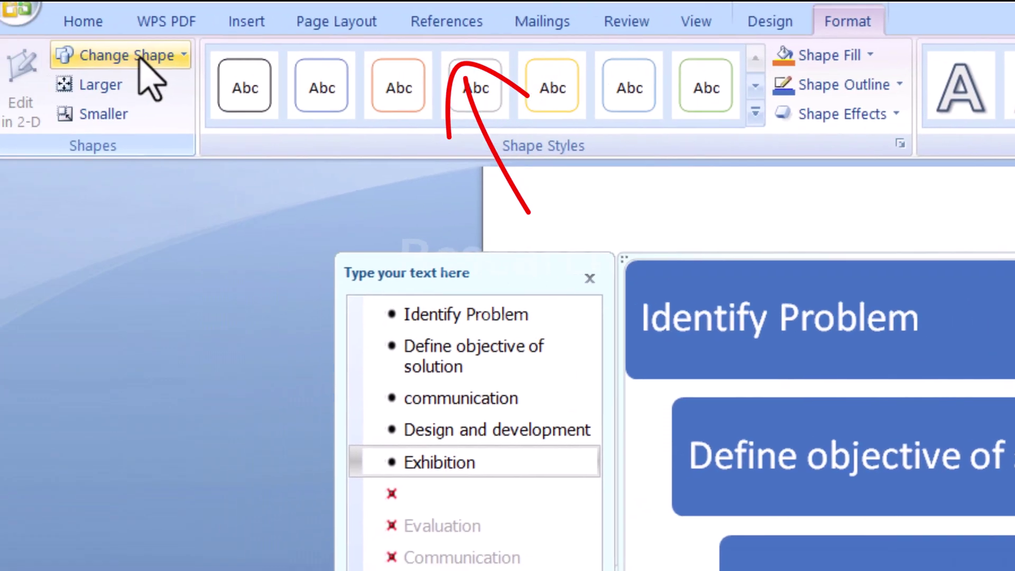
left_click(140, 59)
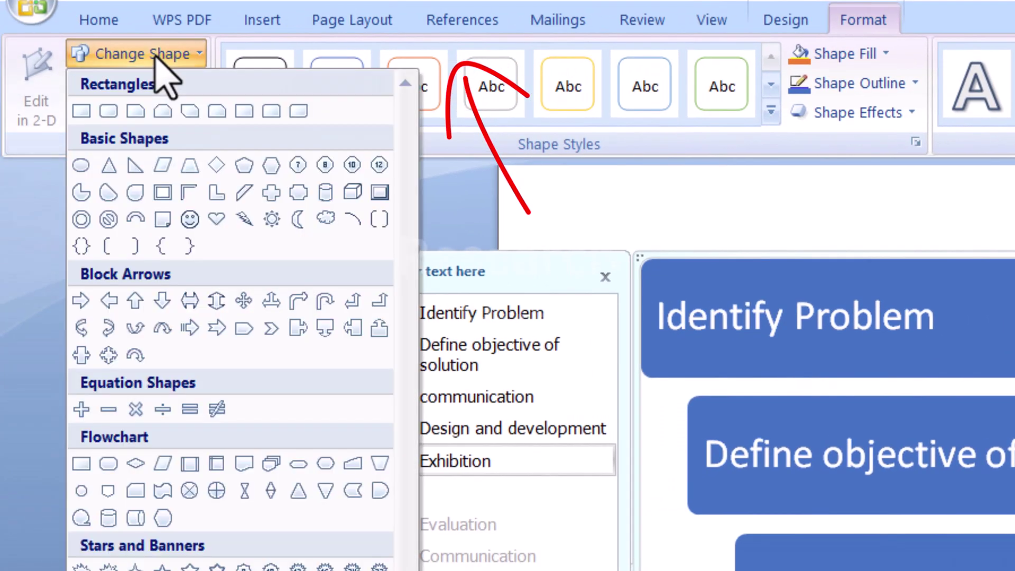
left_click(136, 196)
left_click(143, 55)
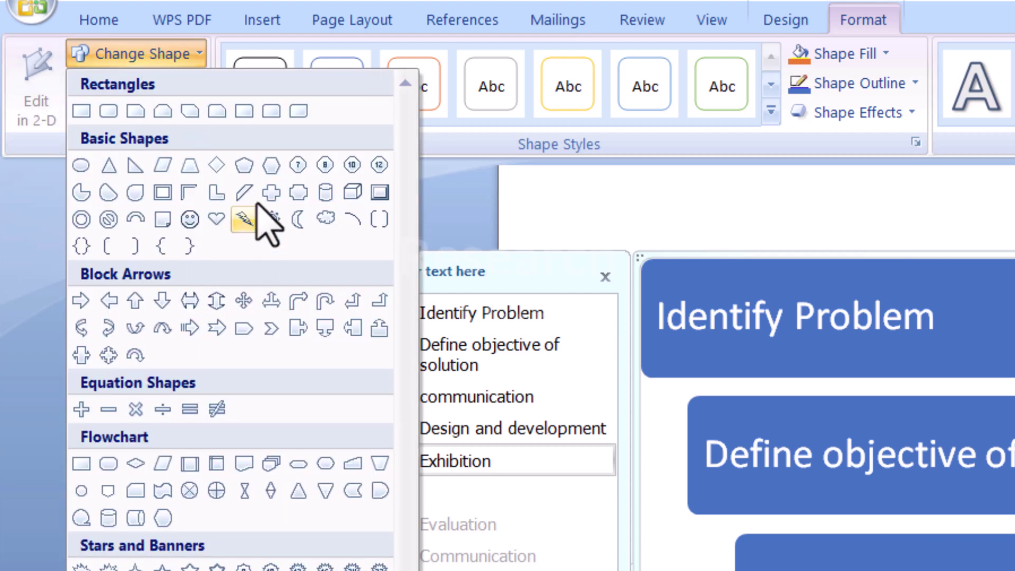
left_click(265, 220)
Change the Exhibition box to the Flowchart: Document shape with a wavy bottom
left_click(168, 51)
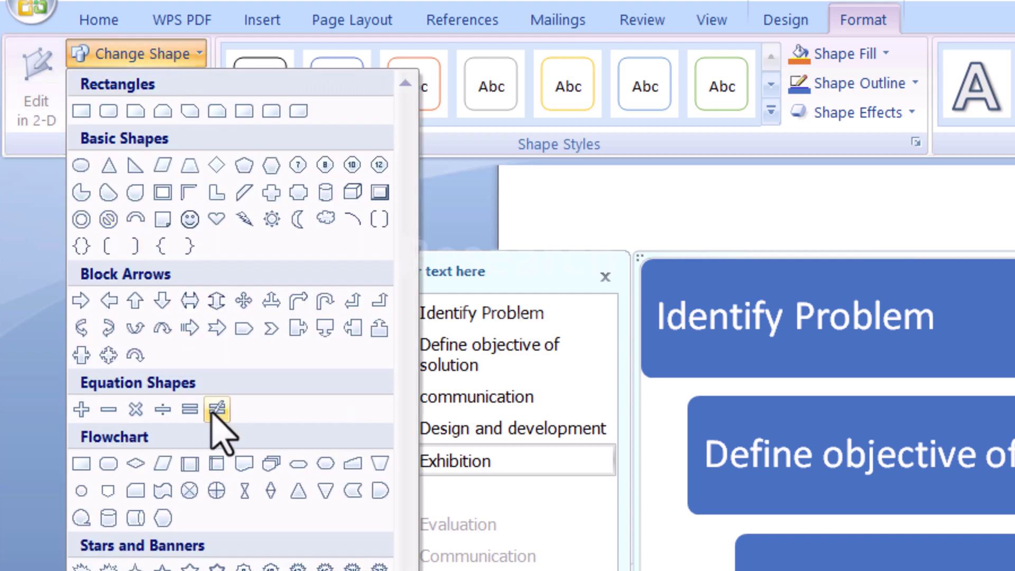
left_click(165, 486)
left_click(175, 54)
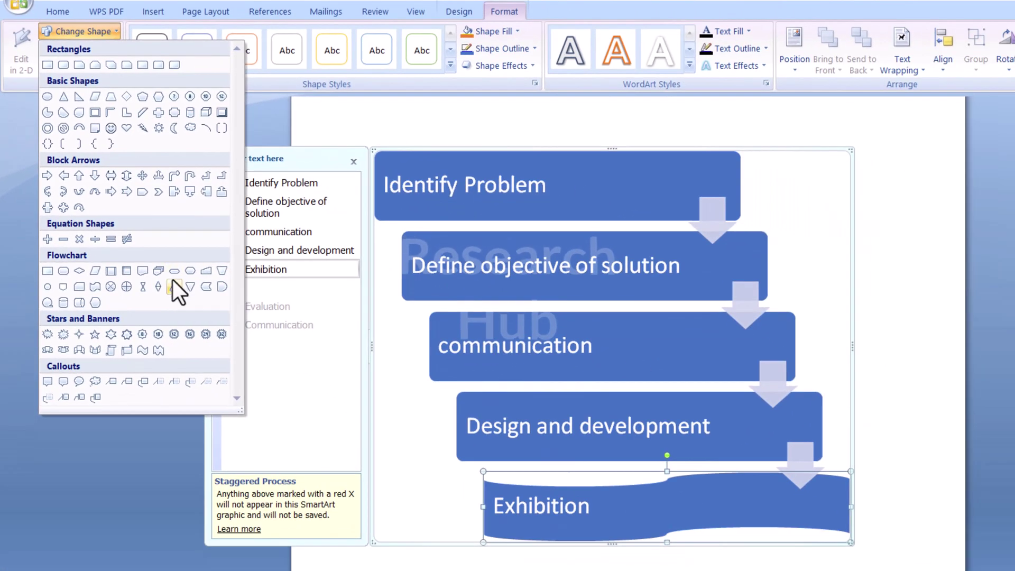
left_click(63, 274)
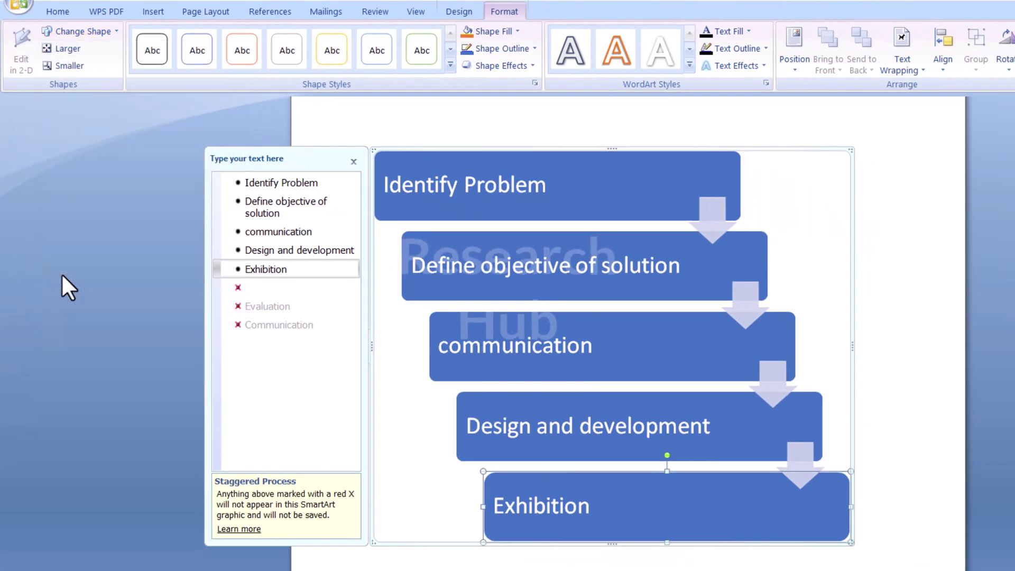
left_click(80, 32)
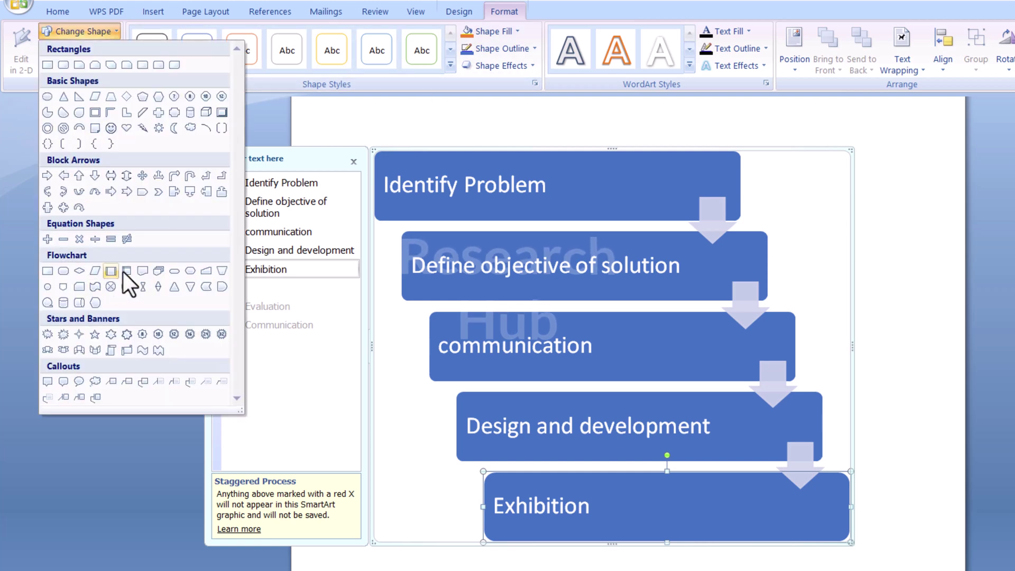
left_click(142, 271)
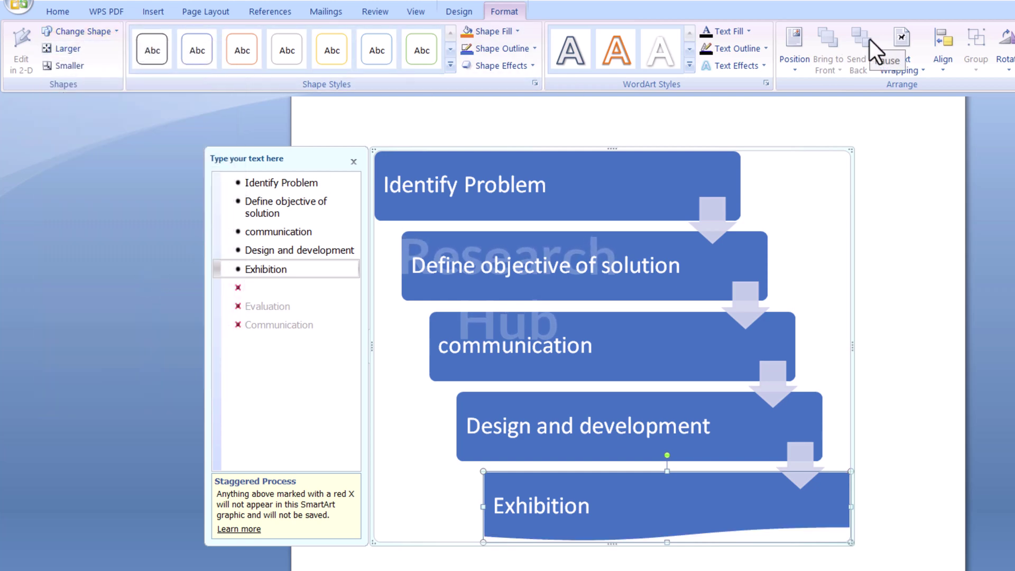